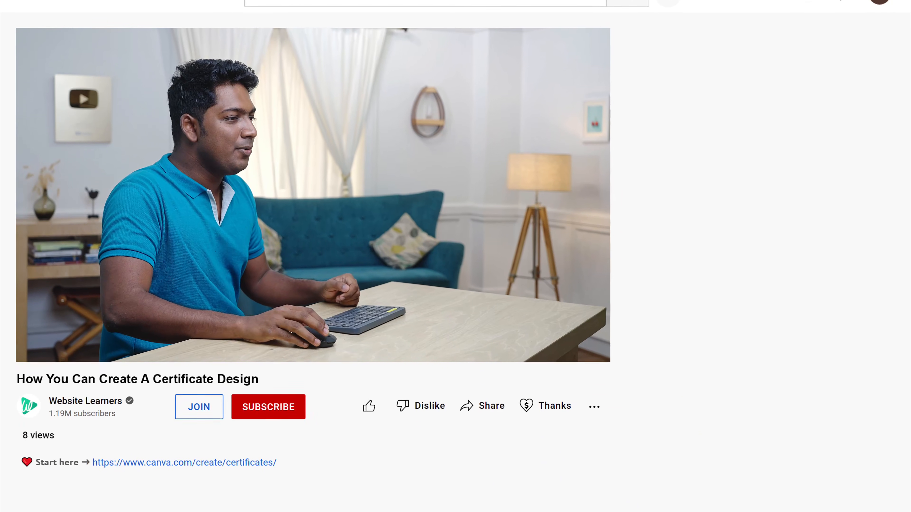
Start a certificate in Canva's certificate maker through Google sign-in, using the white, navy and gold Certificate of Achievement template
{"action": "left_click", "coordinate": [169, 465]}
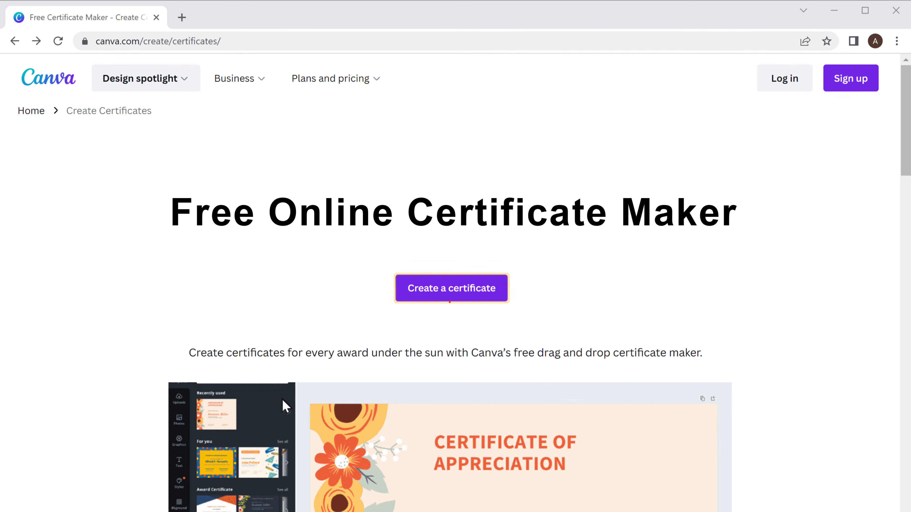
{"action": "left_click", "coordinate": [449, 299]}
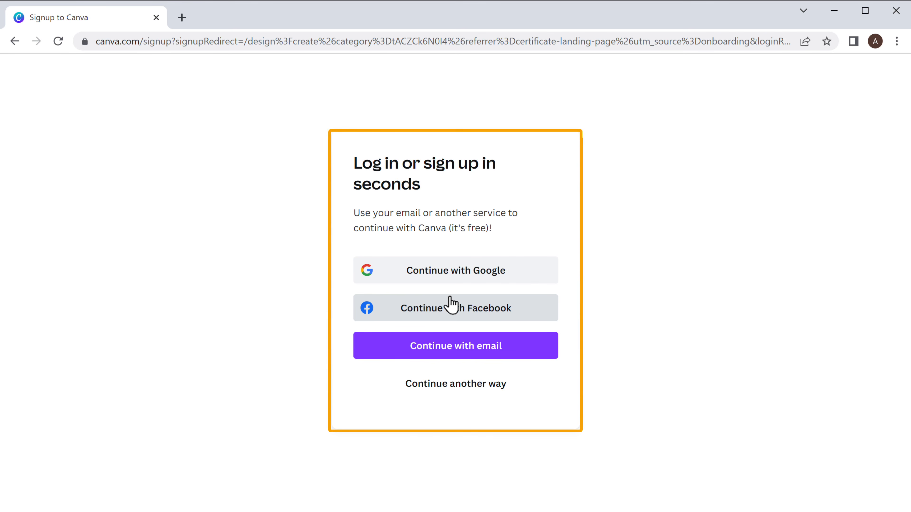
{"action": "left_click", "coordinate": [449, 284]}
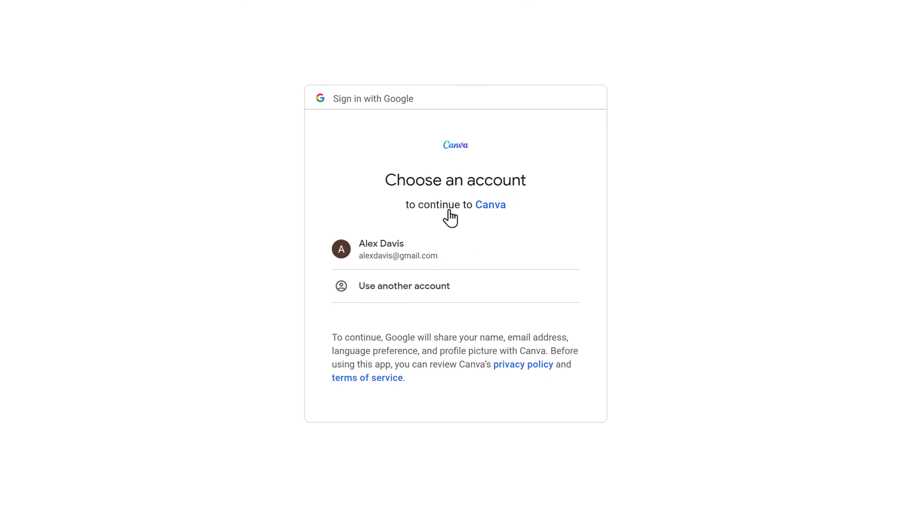
{"action": "left_click", "coordinate": [405, 261]}
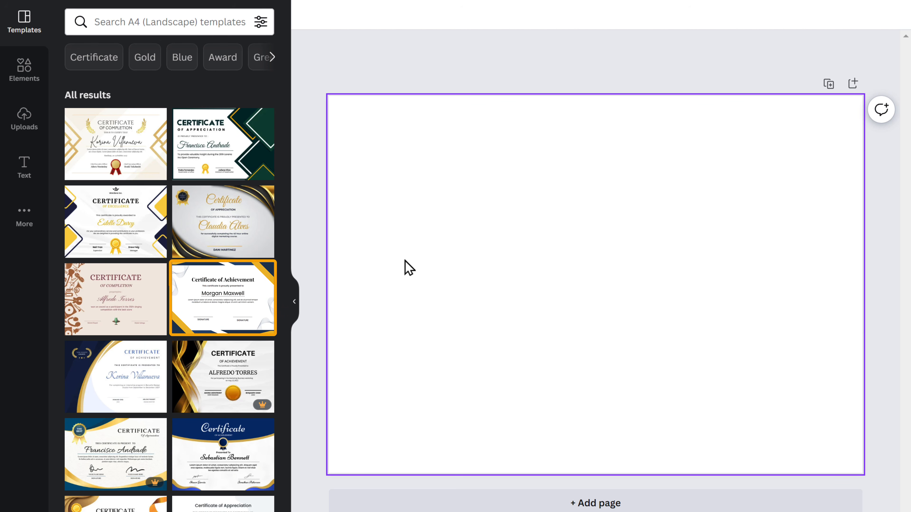
{"action": "left_click", "coordinate": [223, 291]}
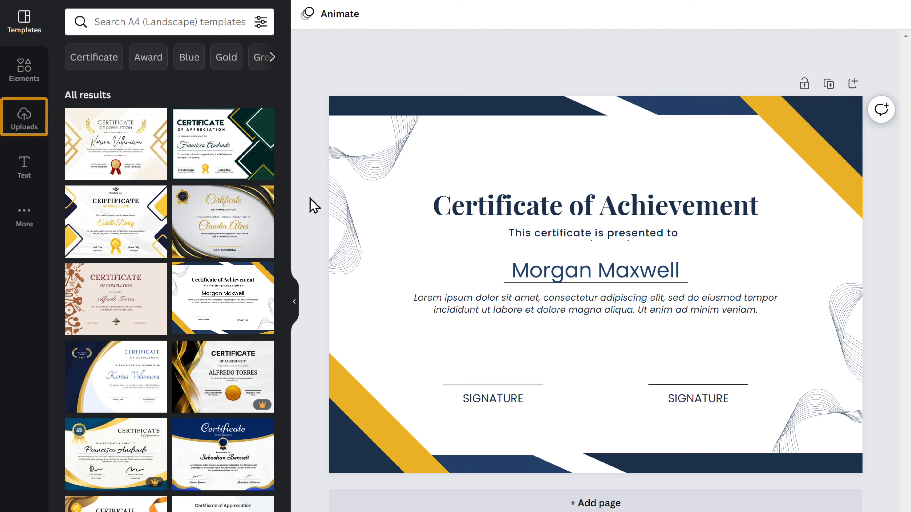
Upload Logo.png from the Desktop's Logo folder to the design's media uploads
{"action": "left_click", "coordinate": [24, 131]}
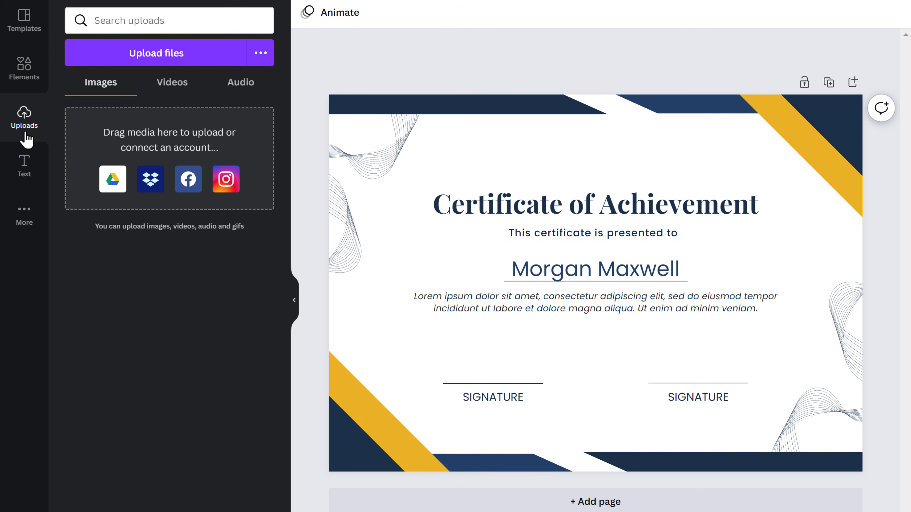
{"action": "left_click", "coordinate": [143, 67]}
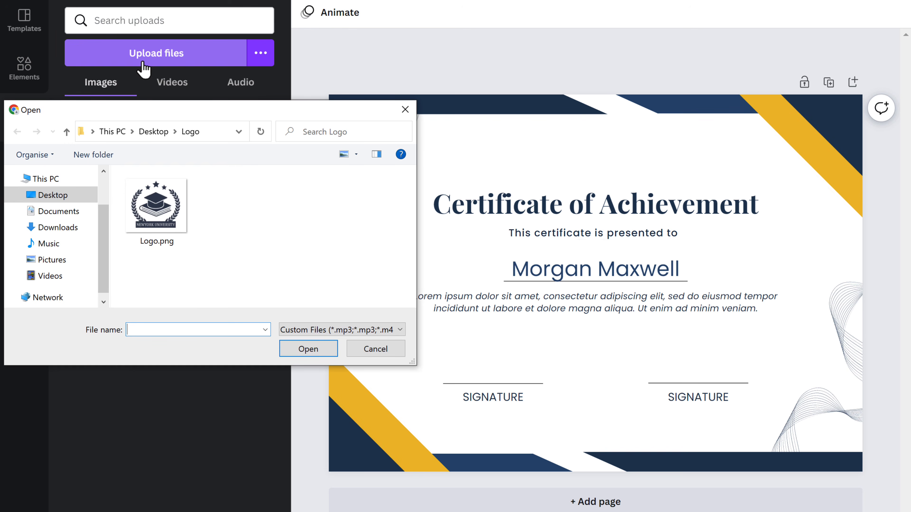
{"action": "left_click", "coordinate": [157, 200]}
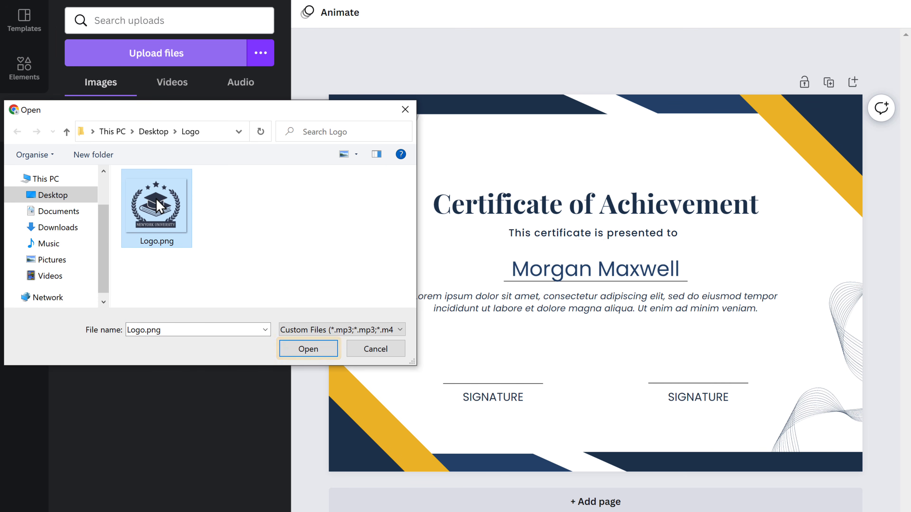
{"action": "left_click", "coordinate": [308, 351]}
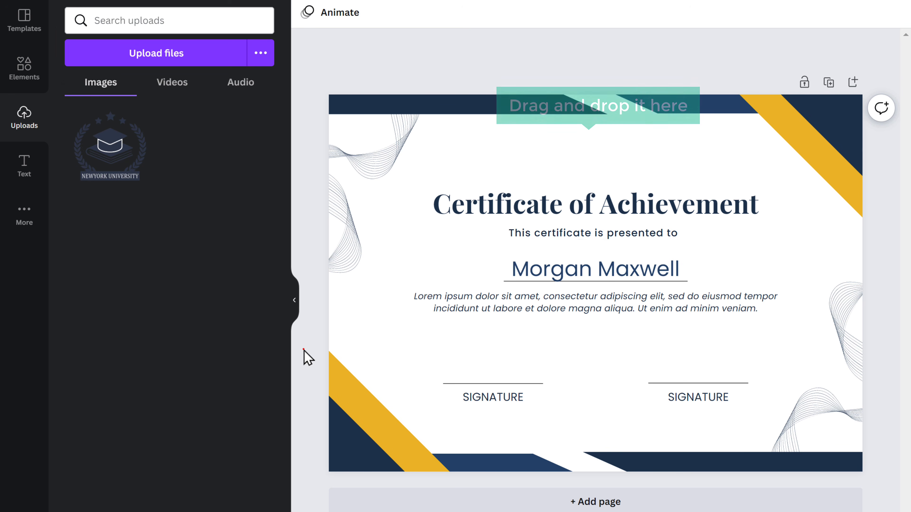
Place the uploaded logo centred above the certificate title and shrink it so it clears the title text
{"action": "left_click_drag", "start_coordinate": [109, 149], "coordinate": [519, 163]}
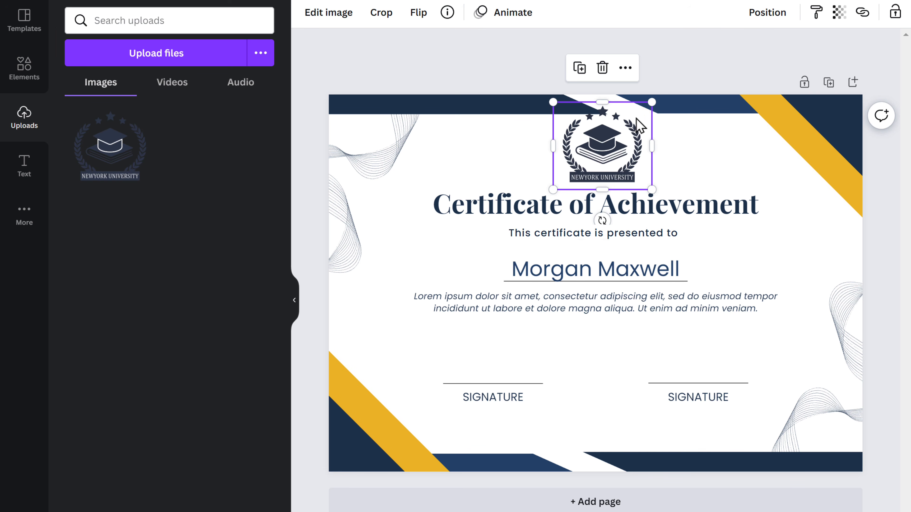
{"action": "left_click_drag", "start_coordinate": [652, 104], "coordinate": [637, 119]}
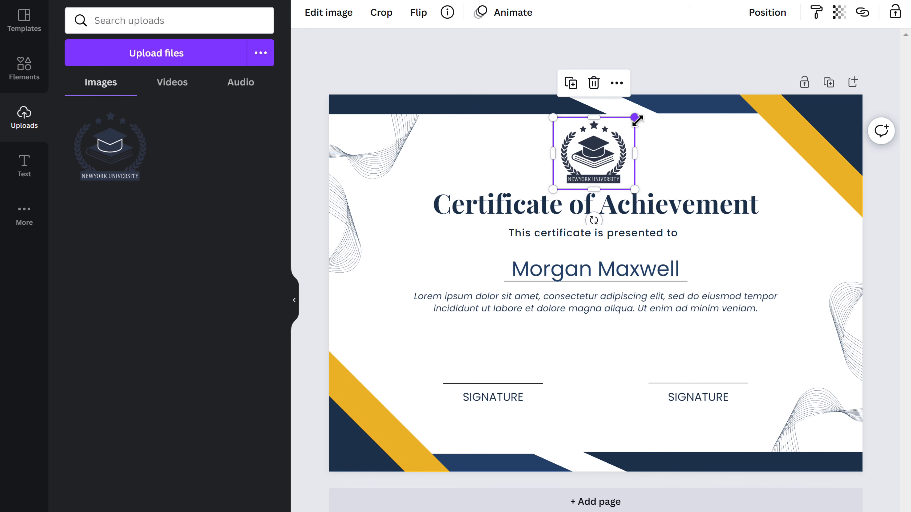
{"action": "left_click", "coordinate": [669, 150]}
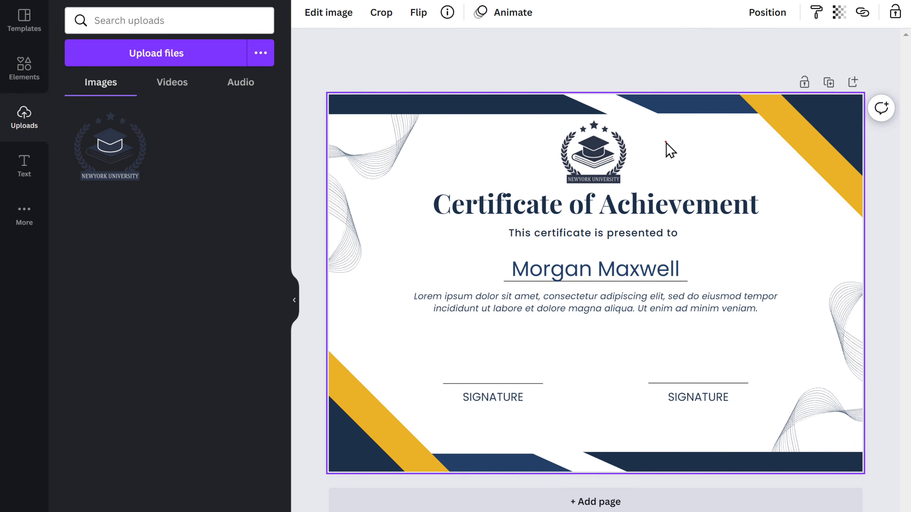
Replace the word Achievement in the certificate title so it reads "Certificate of Participation"
{"action": "left_click", "coordinate": [669, 208]}
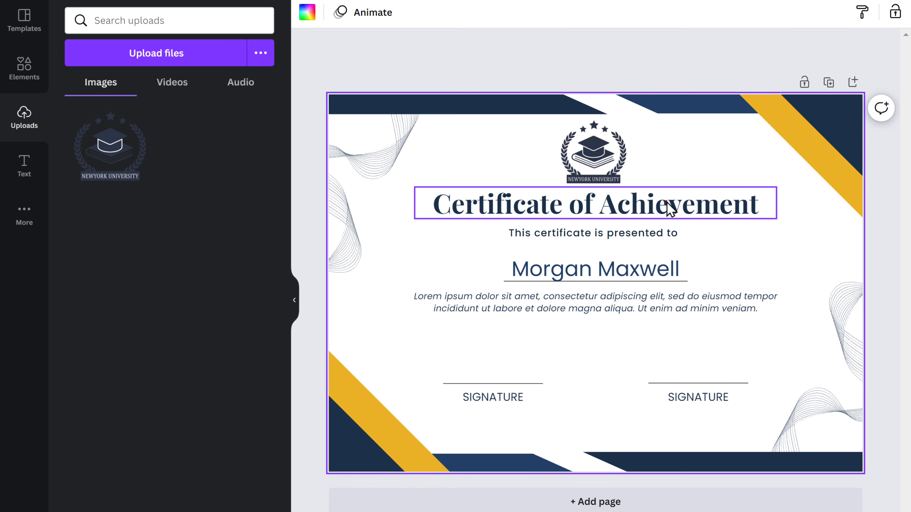
{"action": "left_click", "coordinate": [667, 206]}
{"action": "double_click", "coordinate": [667, 202]}
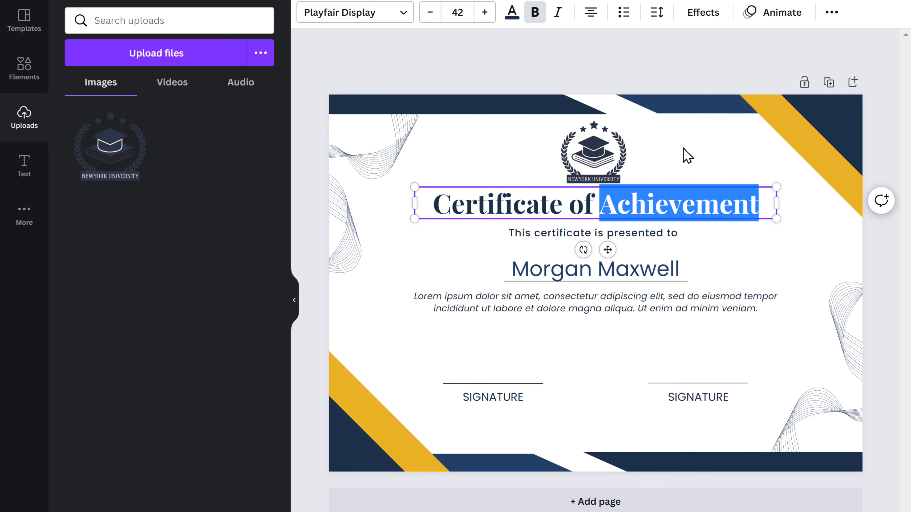
{"action": "type", "text": "Participation"}
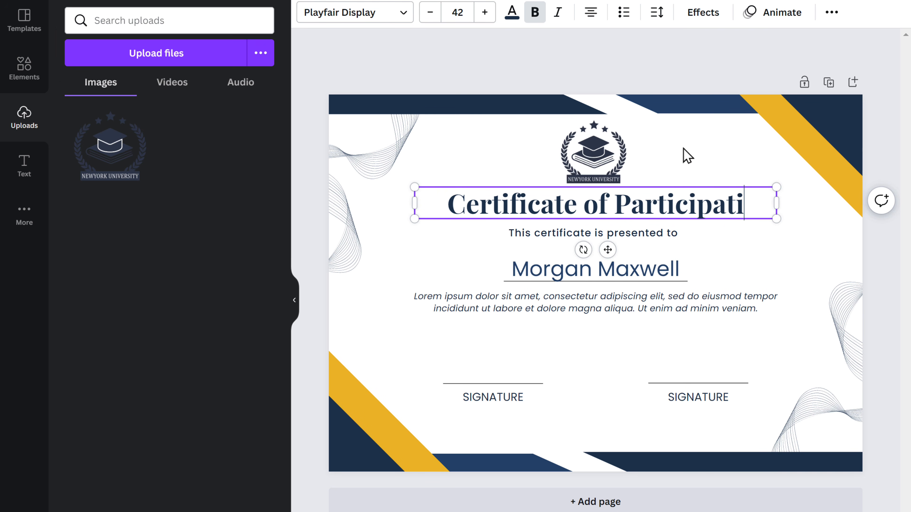
{"action": "left_click", "coordinate": [686, 155]}
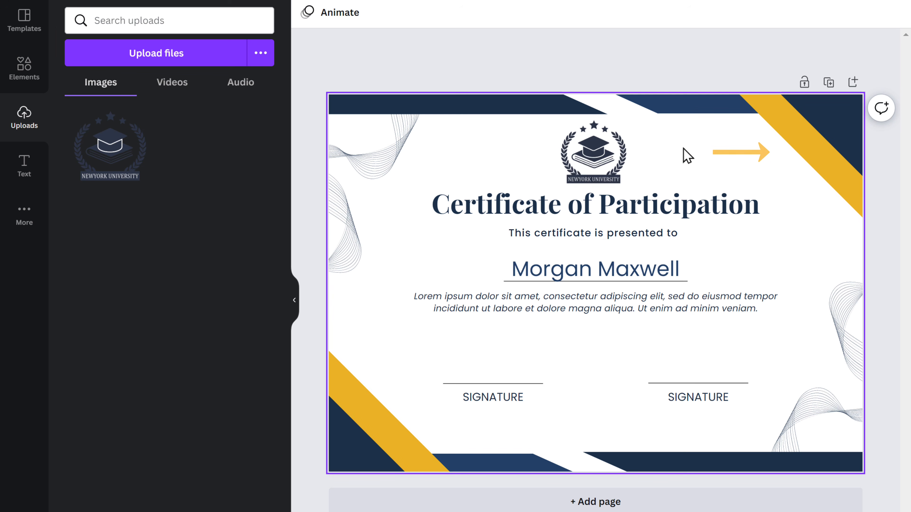
Recolor both gold diagonal corner stripes of the certificate with the dark teal default color
{"action": "left_click", "coordinate": [797, 135]}
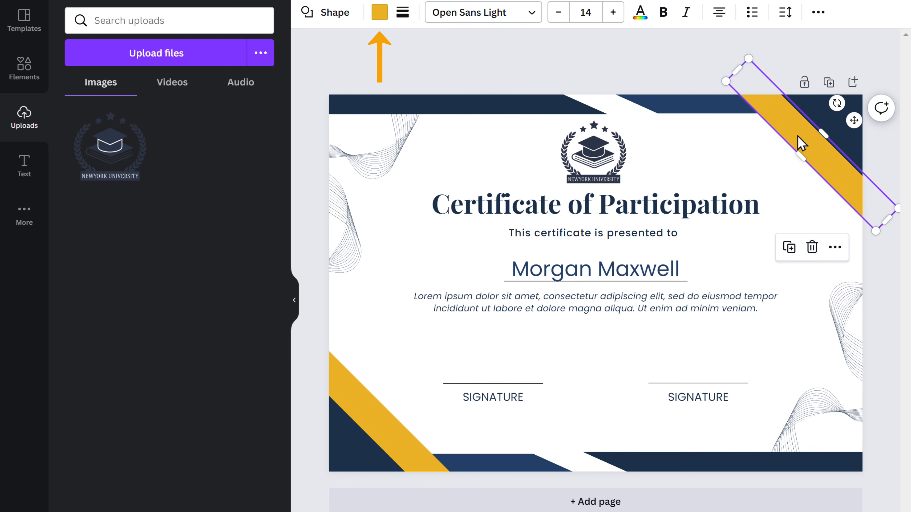
{"action": "left_click", "coordinate": [379, 13]}
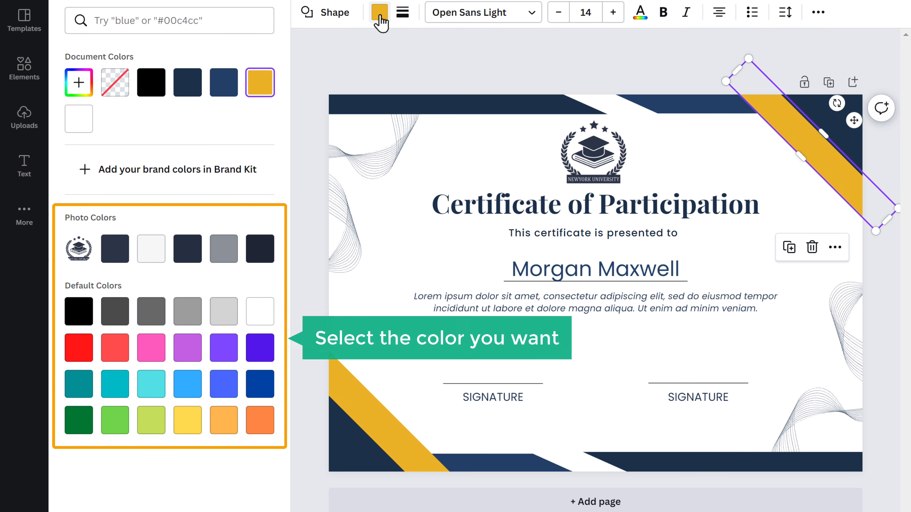
{"action": "left_click", "coordinate": [76, 383]}
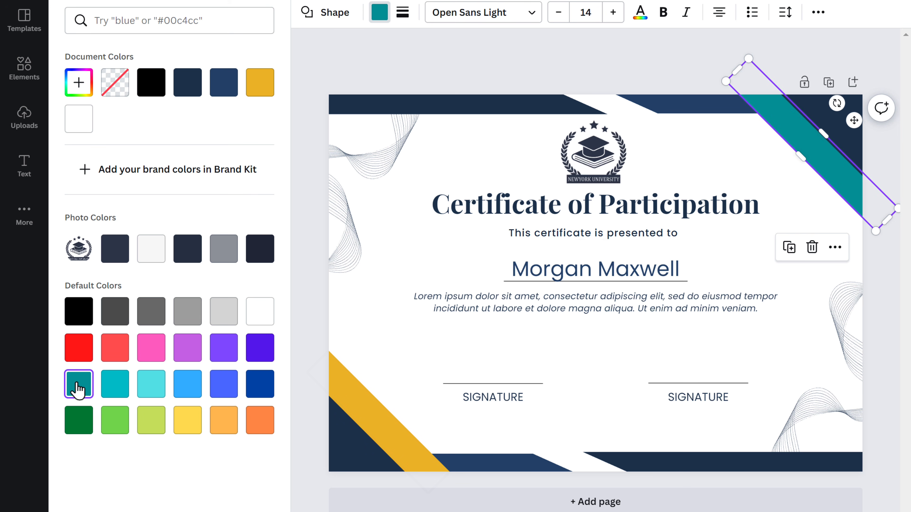
{"action": "left_click", "coordinate": [370, 410]}
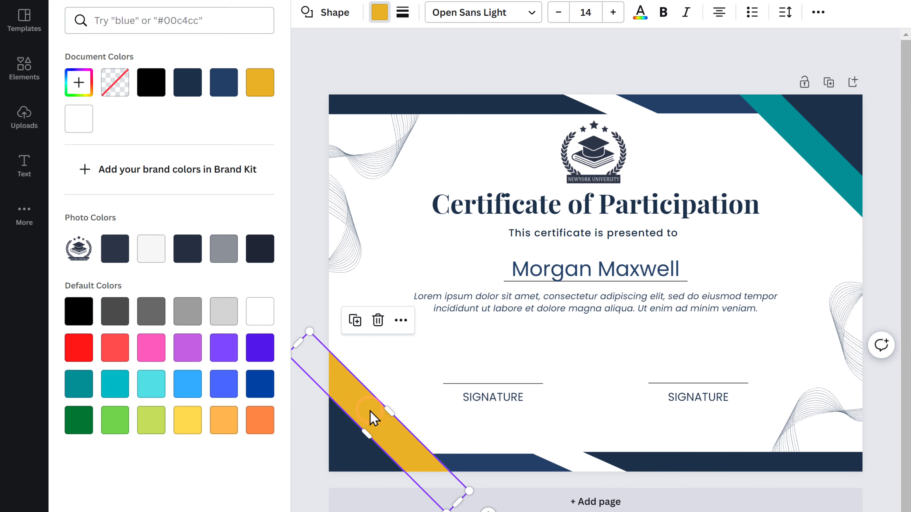
{"action": "left_click", "coordinate": [79, 384]}
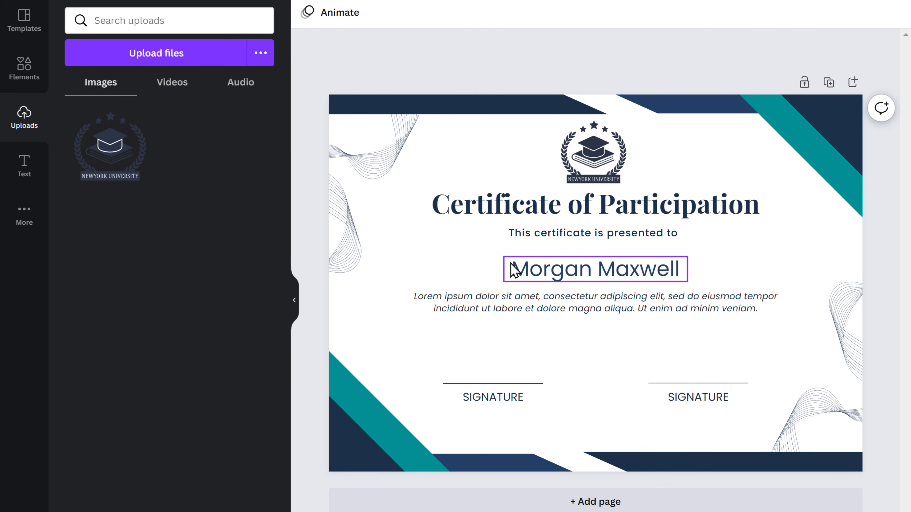
Replace the placeholder name beneath "This certificate is presented to" with the recipient's full name
{"action": "left_click", "coordinate": [516, 268]}
{"action": "left_click", "coordinate": [516, 268]}
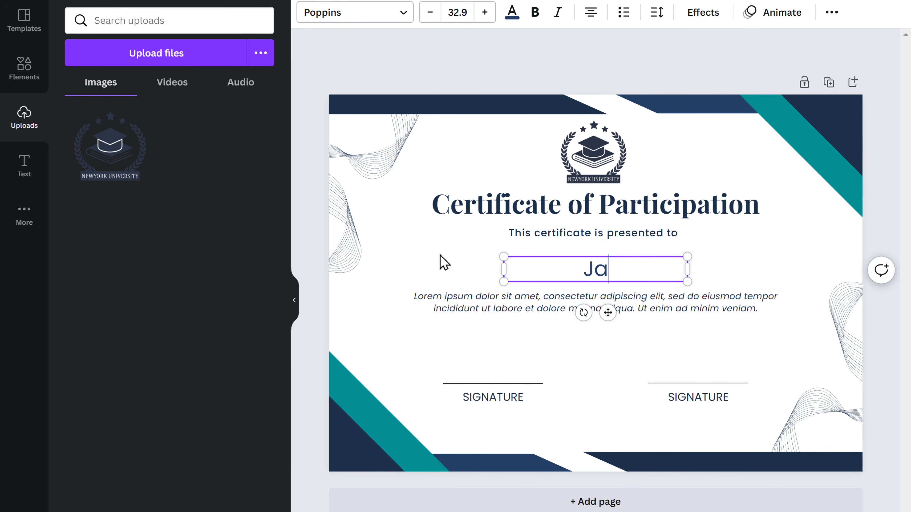
{"action": "left_click", "coordinate": [444, 263]}
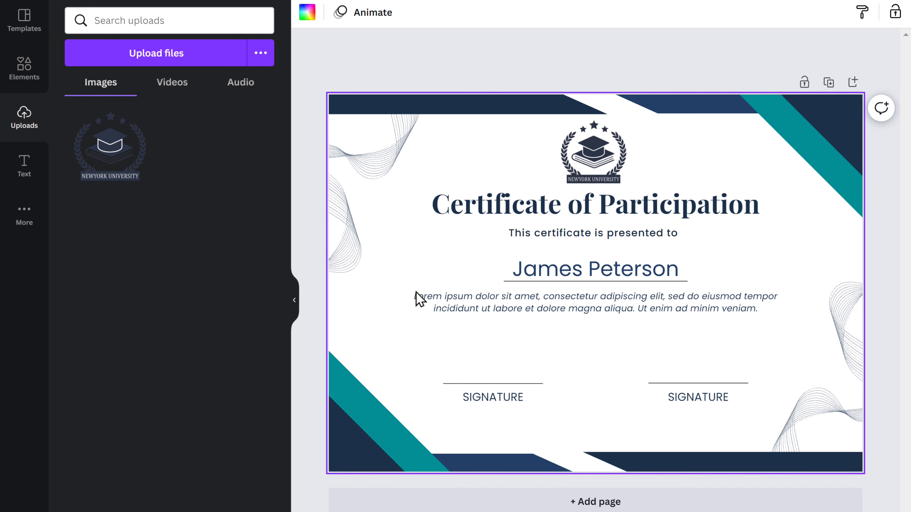
Replace the placeholder description with "This certificate is given to [recipient's name] for the participation in the grand athletic event held on don bravo stadium."
{"action": "double_click", "coordinate": [419, 298]}
{"action": "type", "text": "This certificate"}
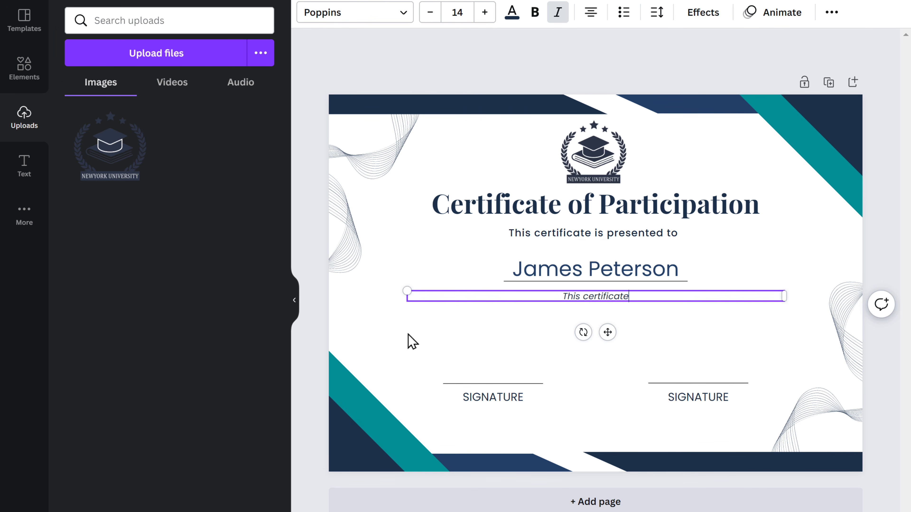
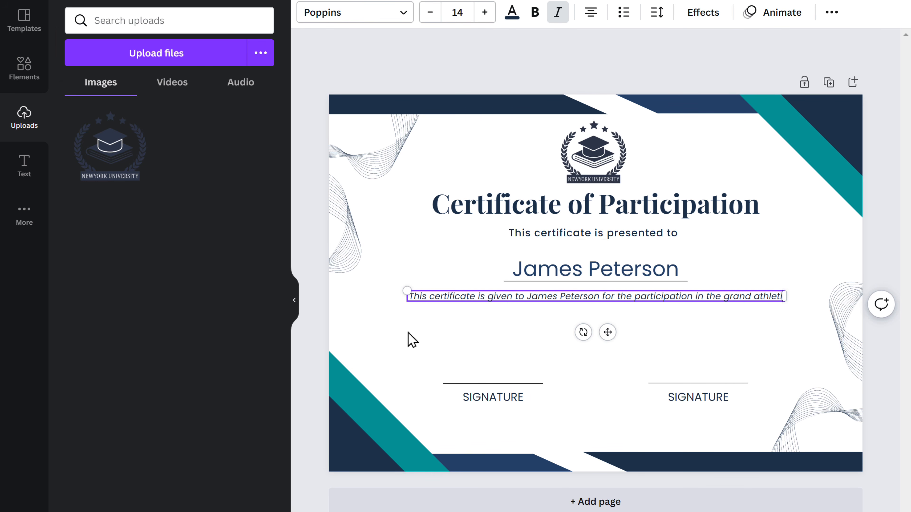
{"action": "left_click", "coordinate": [412, 340]}
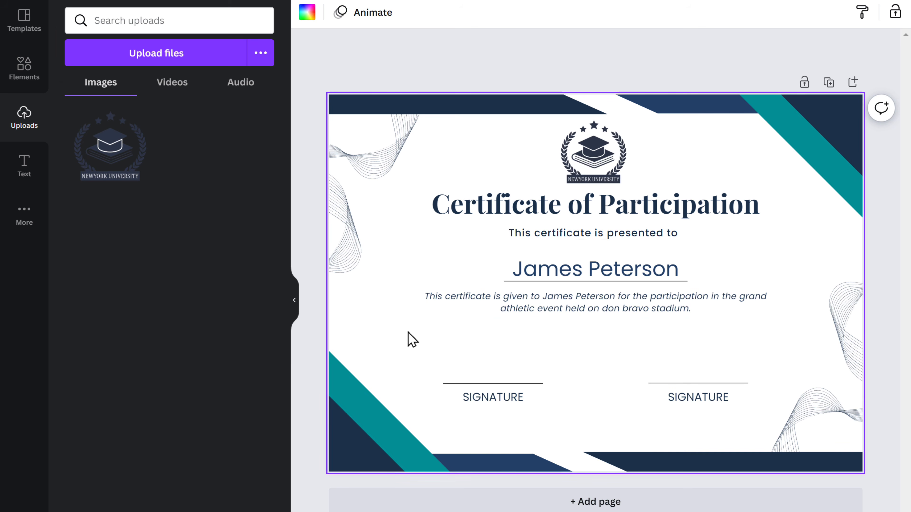
Delete the certificate's left signature line with its label and change the remaining signature label to "PRINCIPAL"
{"action": "left_click_drag", "start_coordinate": [409, 333], "coordinate": [500, 411]}
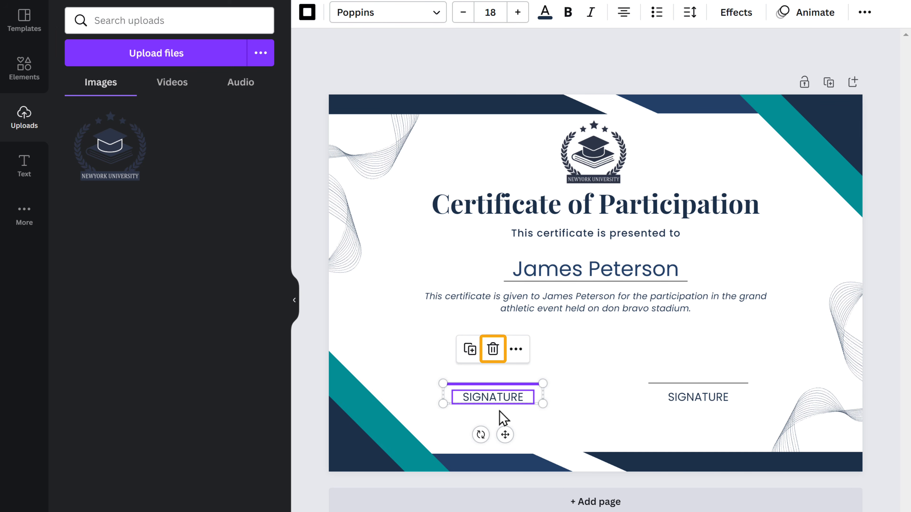
{"action": "left_click", "coordinate": [493, 349]}
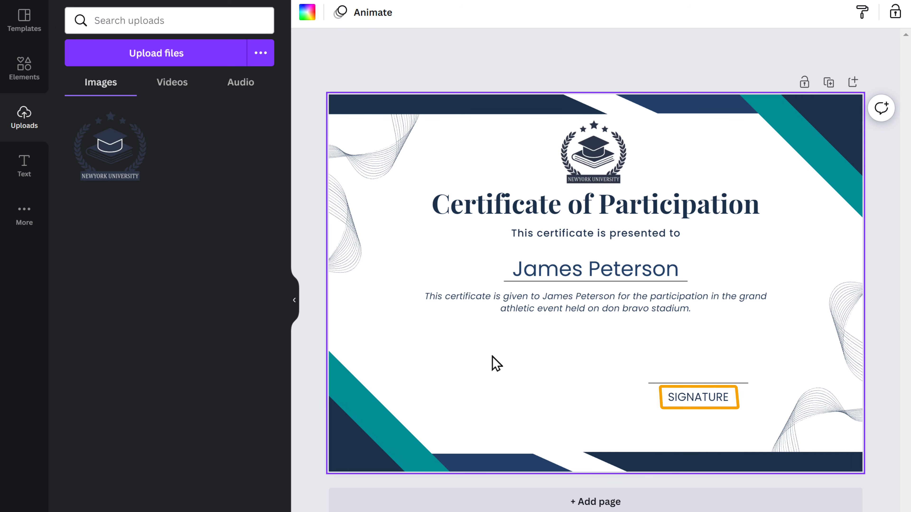
{"action": "double_click", "coordinate": [670, 400]}
{"action": "type", "text": "PRINCIPAL"}
{"action": "left_click", "coordinate": [622, 422]}
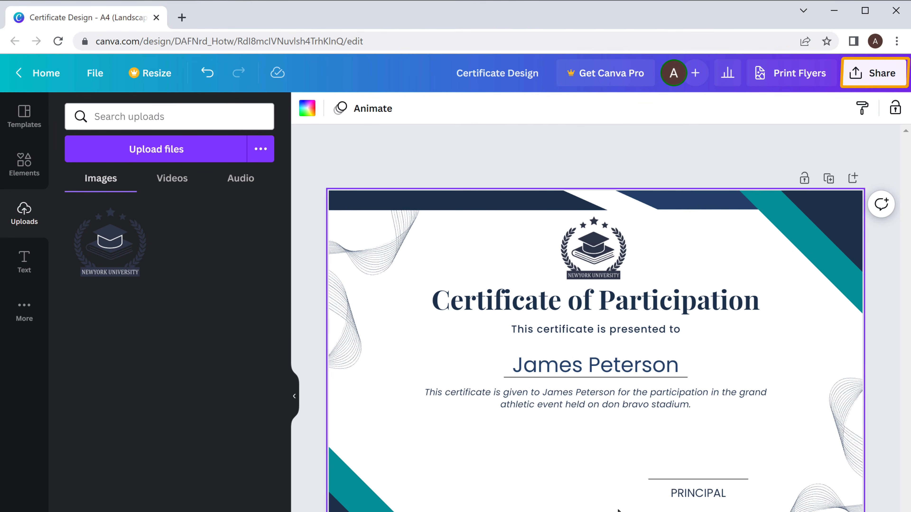
Download the certificate as a PNG, view the downloaded Certificate Design.png, and return to the editor
{"action": "left_click", "coordinate": [874, 83]}
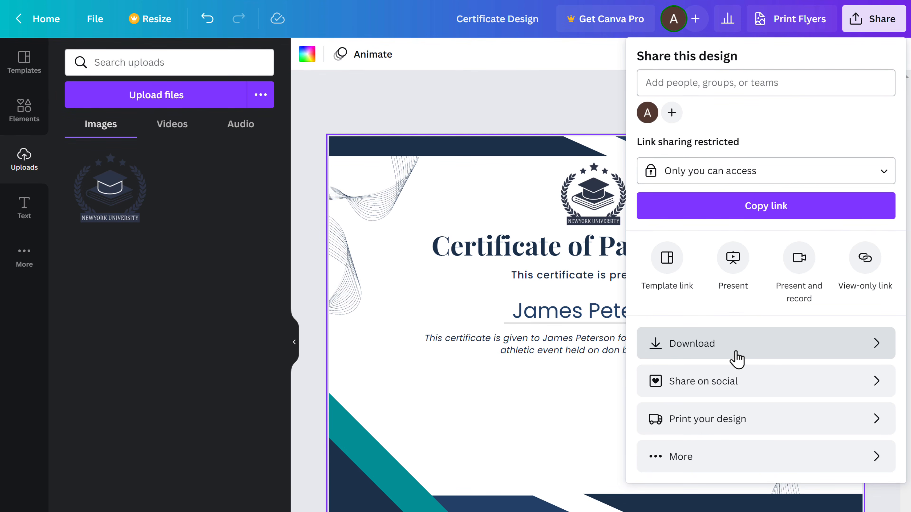
{"action": "left_click", "coordinate": [737, 407]}
{"action": "left_click", "coordinate": [750, 302]}
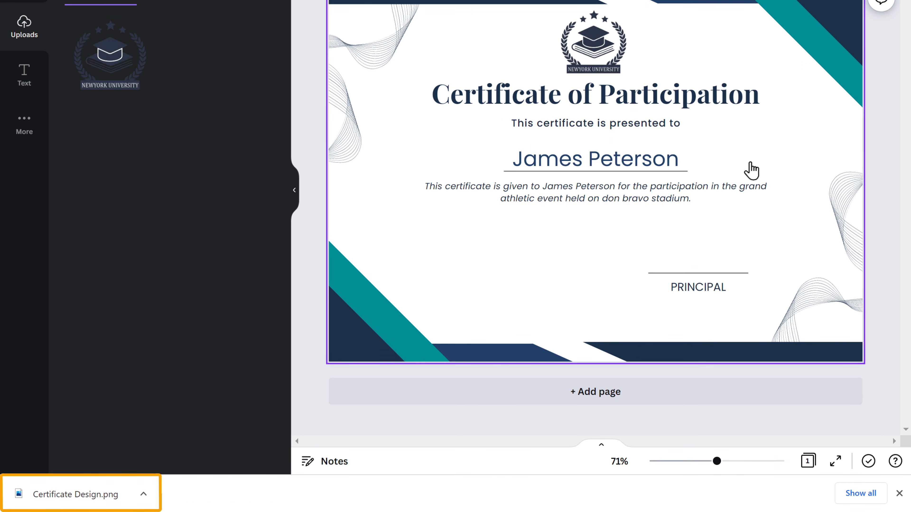
{"action": "left_click", "coordinate": [123, 489]}
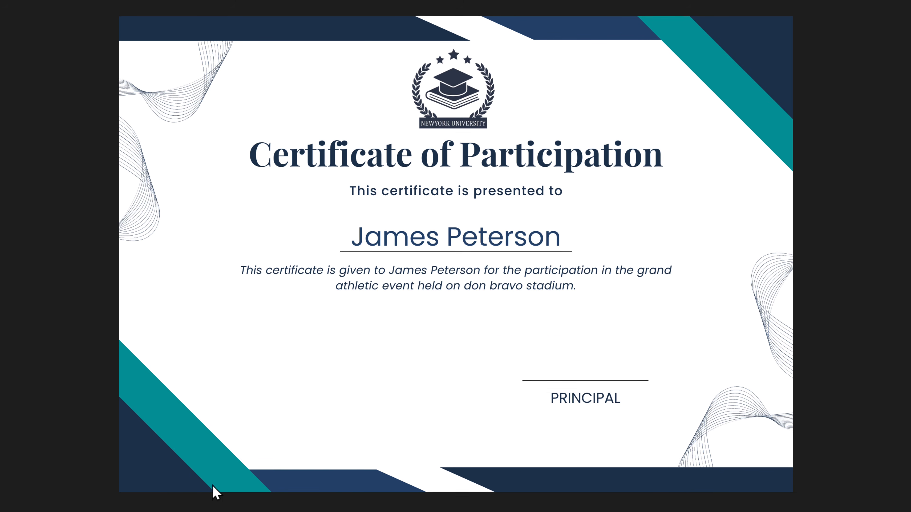
{"action": "left_click", "coordinate": [897, 11]}
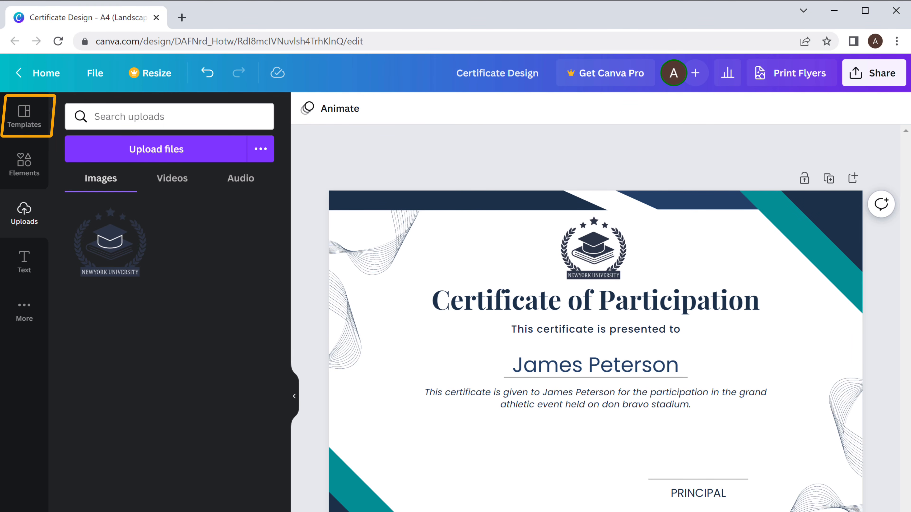
Choose the black-and-gold Pro certificate template and proceed with its upgrade on the 12-month plan to the payment details
{"action": "left_click", "coordinate": [24, 118]}
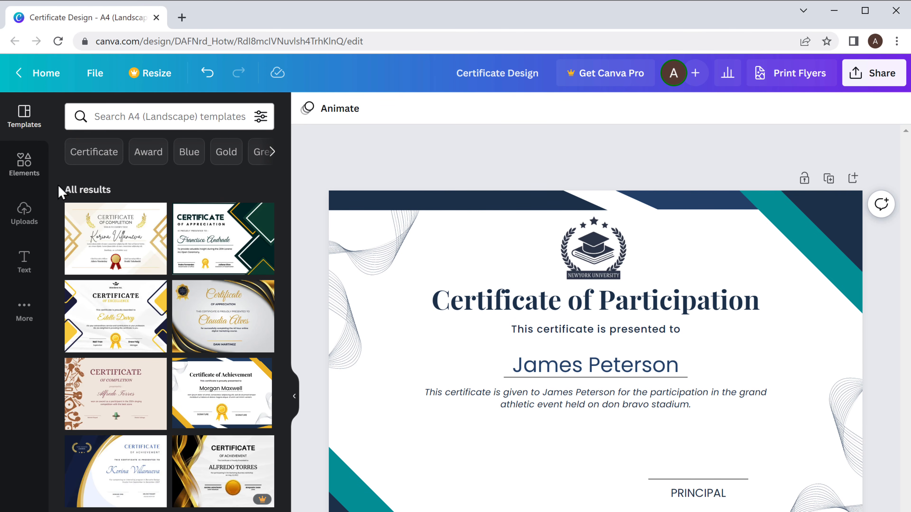
{"action": "left_click", "coordinate": [224, 468]}
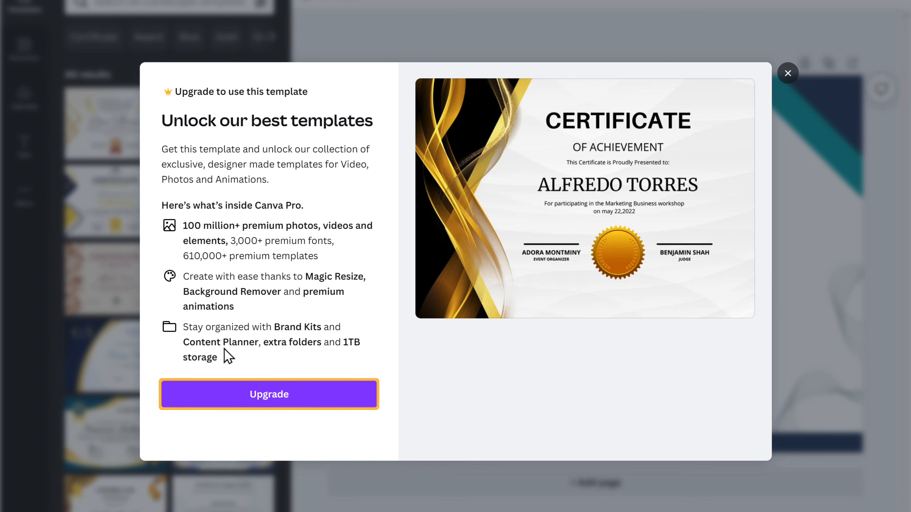
{"action": "left_click", "coordinate": [260, 402]}
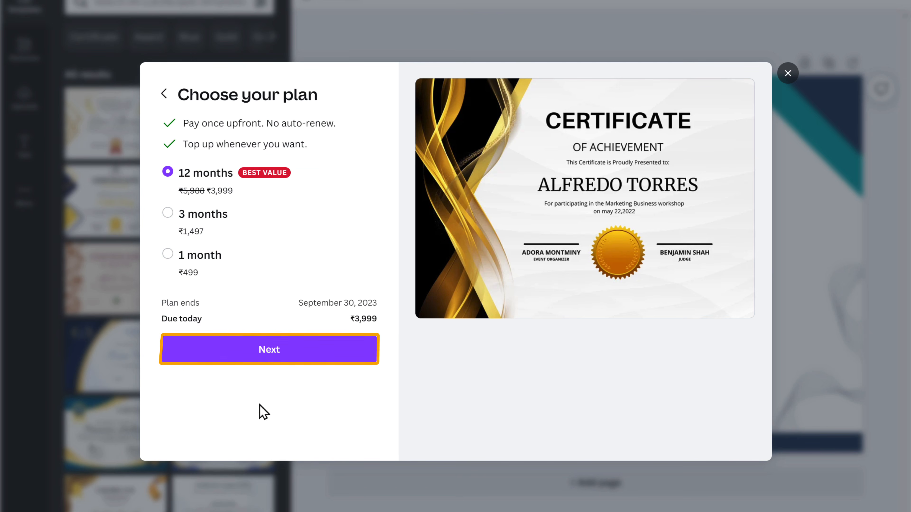
{"action": "left_click", "coordinate": [267, 361]}
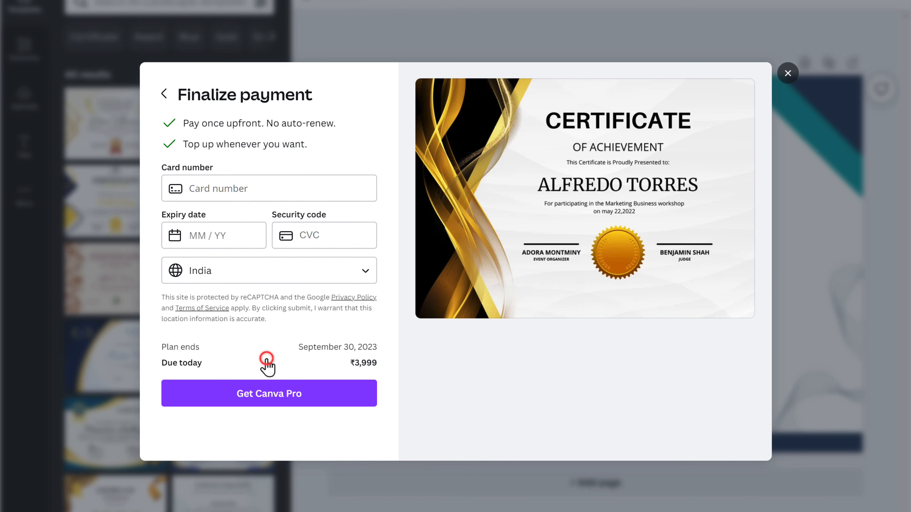